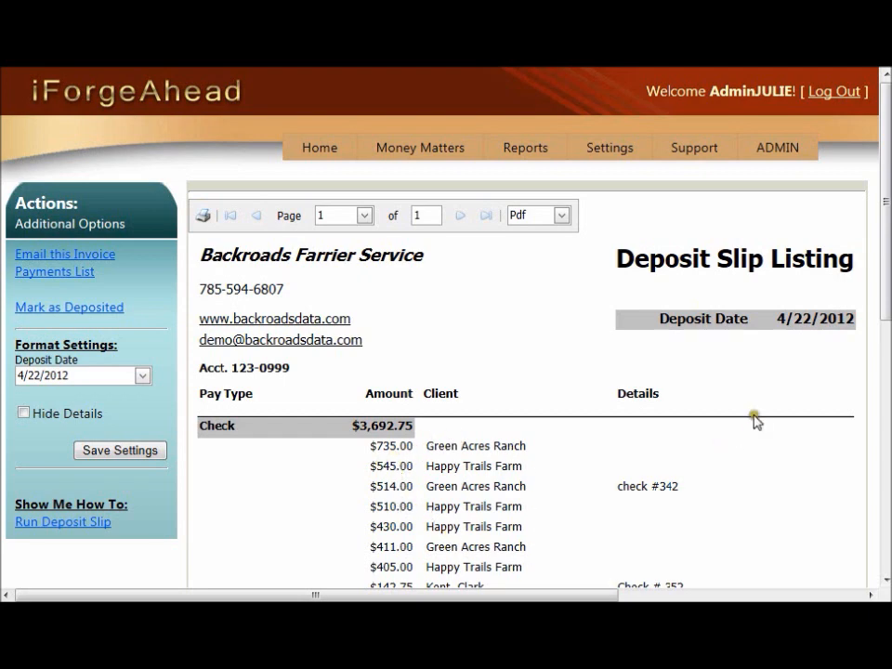
- Look over the payments and totals on the deposit slip listing, and open the payments list
left_click_drag(887, 280, 886, 361)
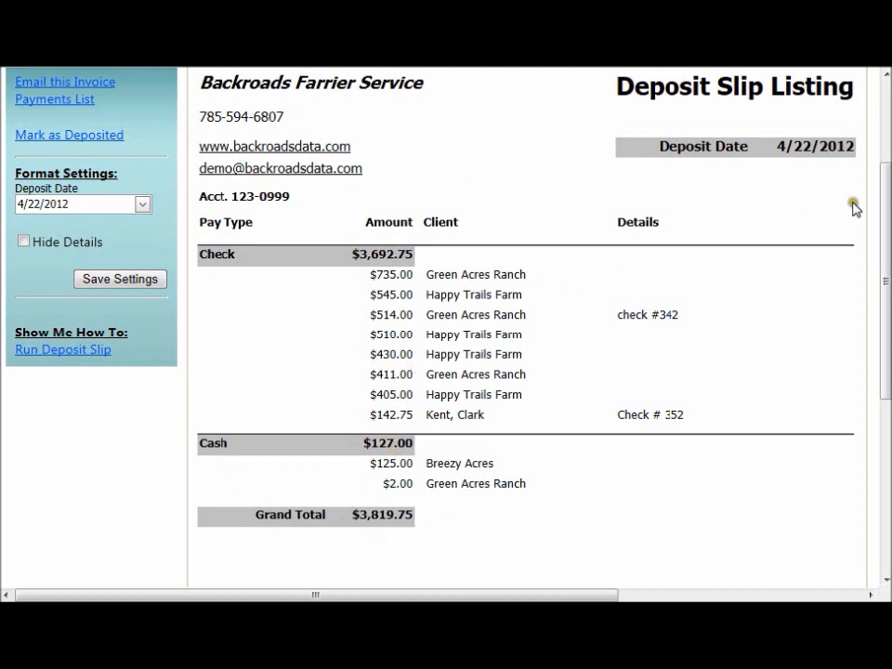
left_click_drag(887, 181, 887, 102)
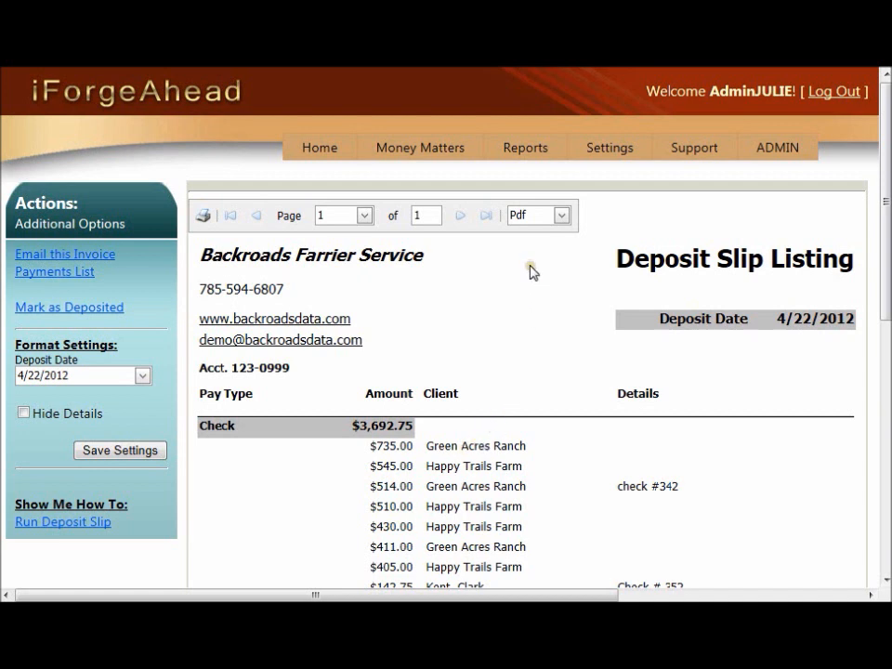
mouse_move(465, 141)
scroll(466, 143, "down", 1)
scroll(466, 144, "up", 1)
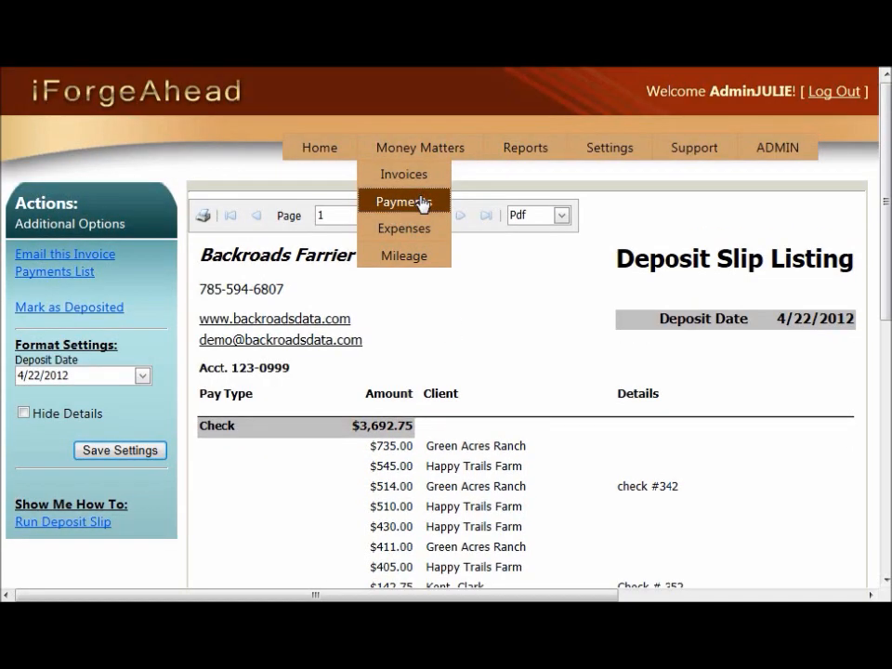
left_click(420, 203)
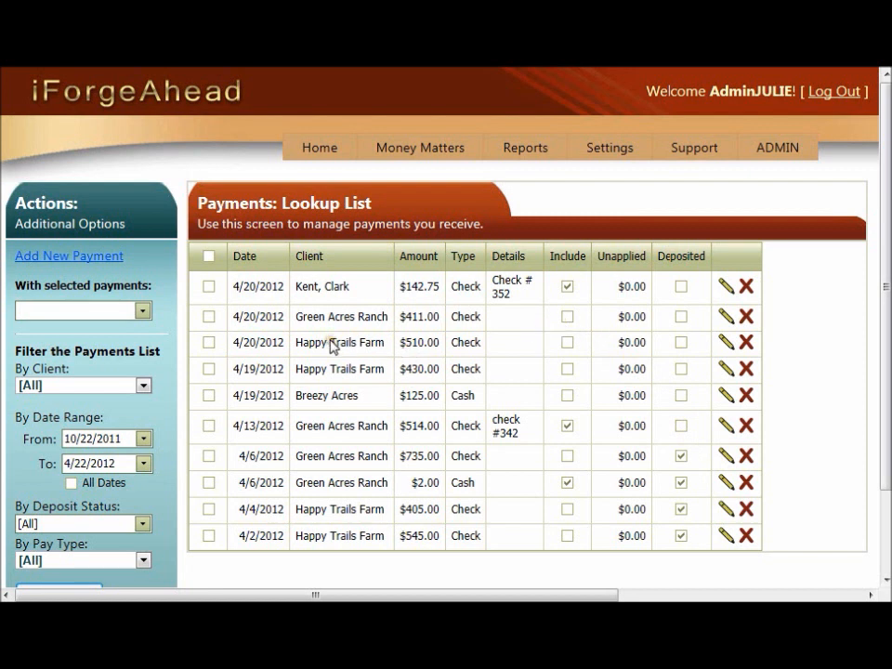
left_click(208, 317)
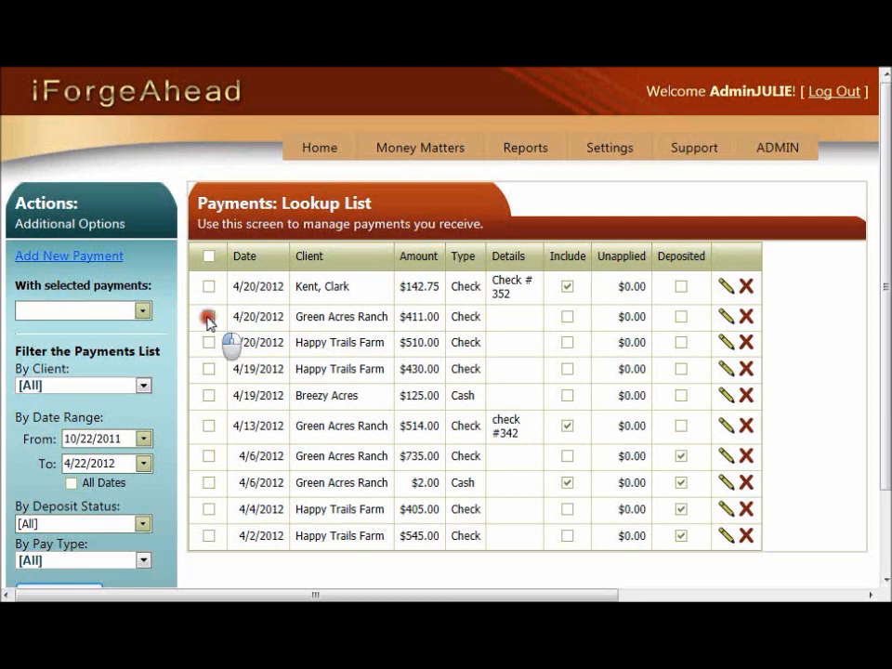
left_click(209, 369)
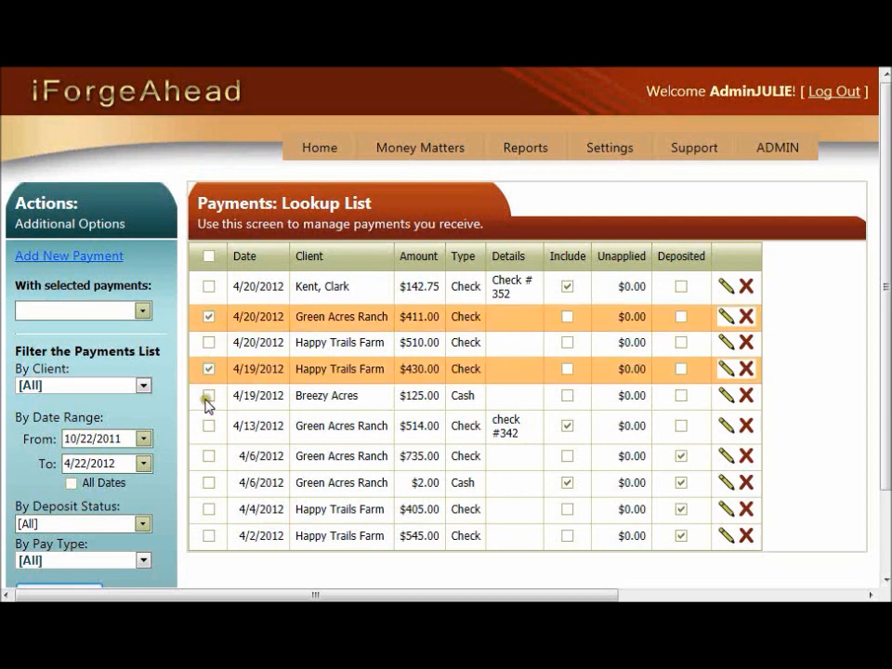
left_click(207, 397)
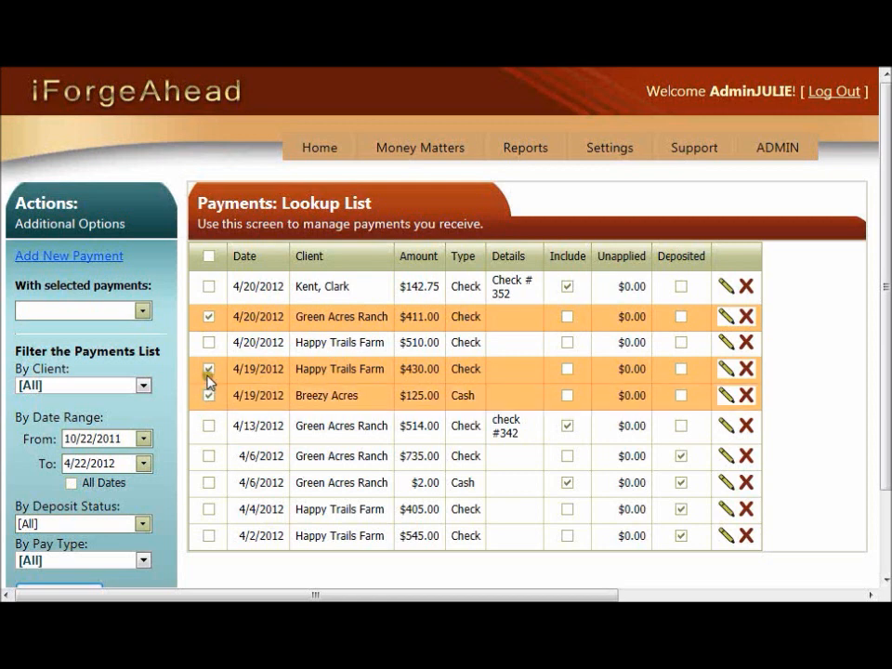
left_click(208, 317)
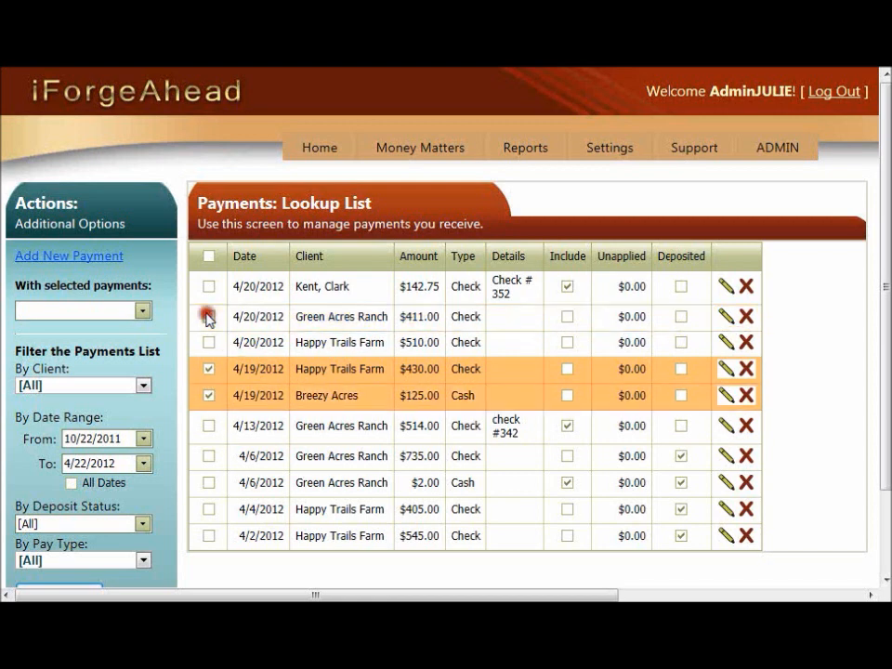
left_click(210, 370)
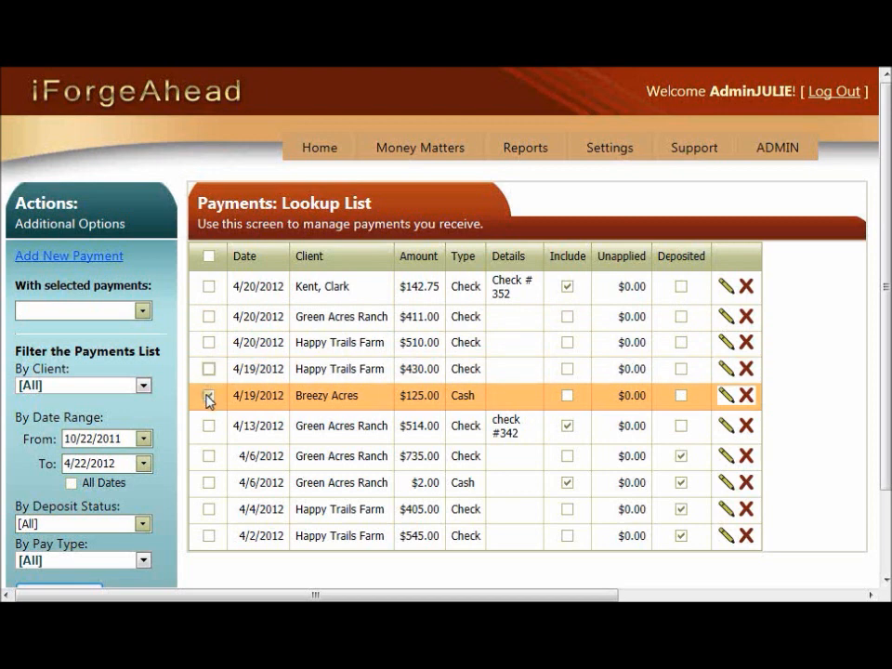
left_click(208, 396)
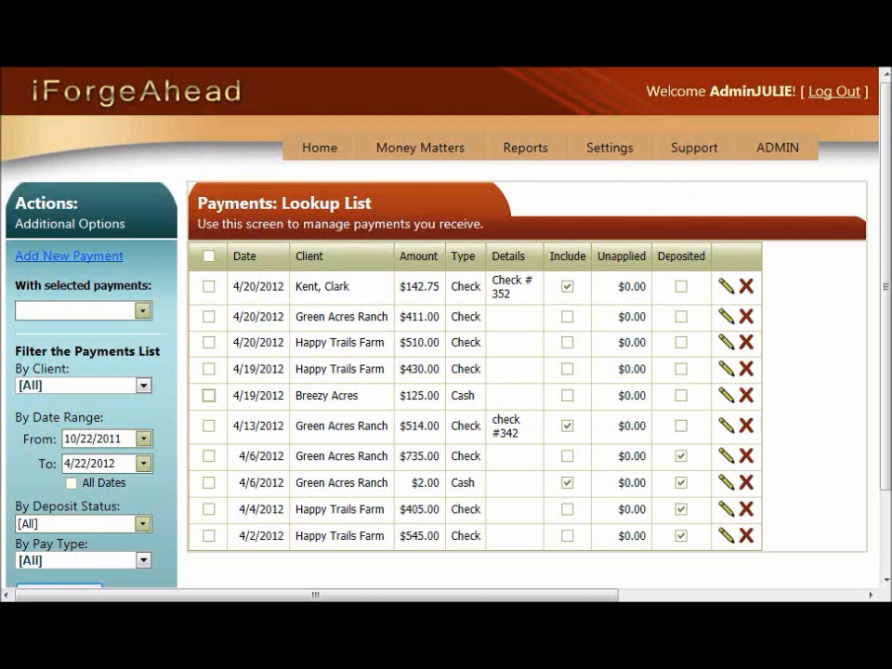
- Filter the payments list by deposit status to Non-Deposited Only
left_click_drag(888, 233, 888, 307)
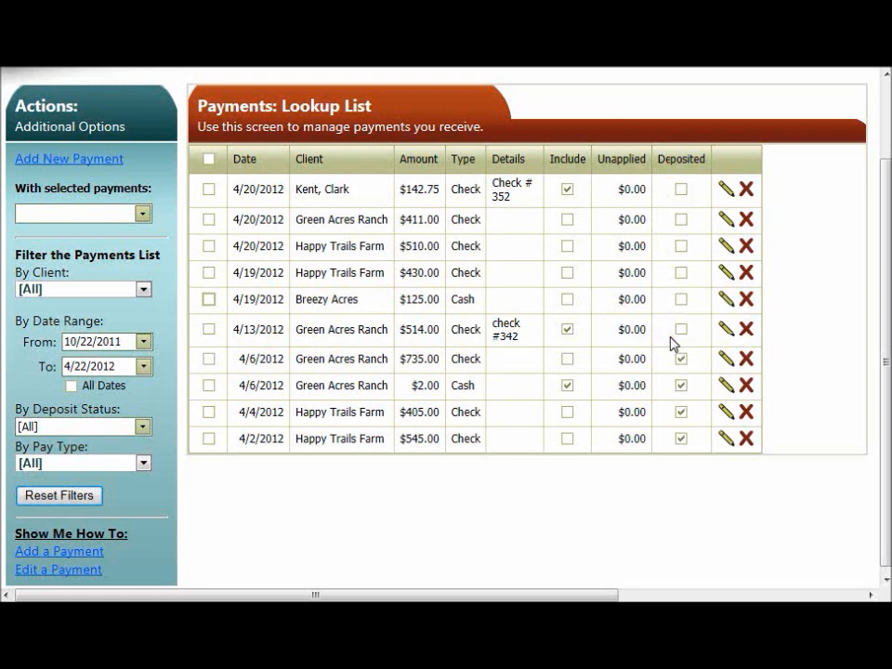
left_click(141, 426)
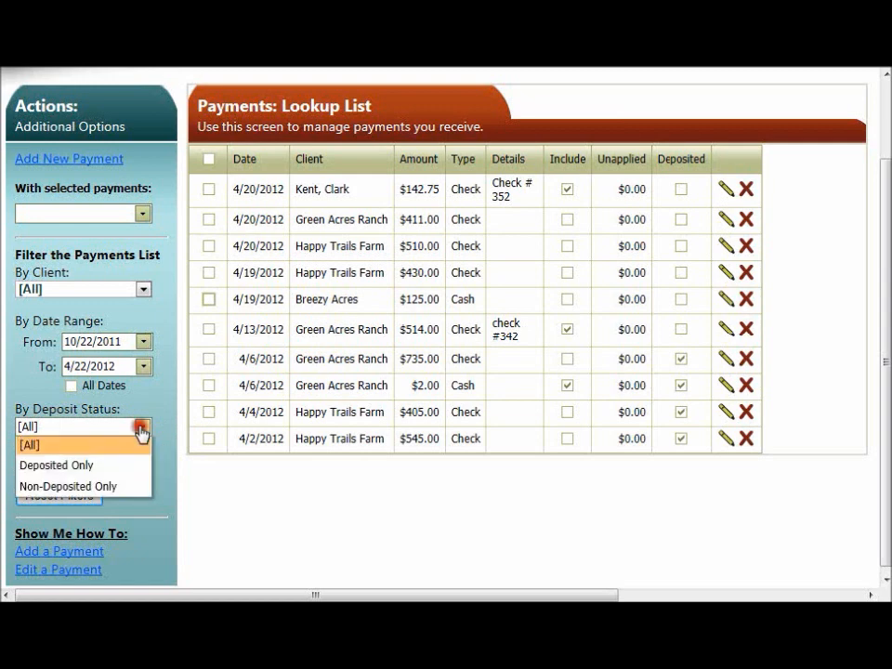
left_click(119, 490)
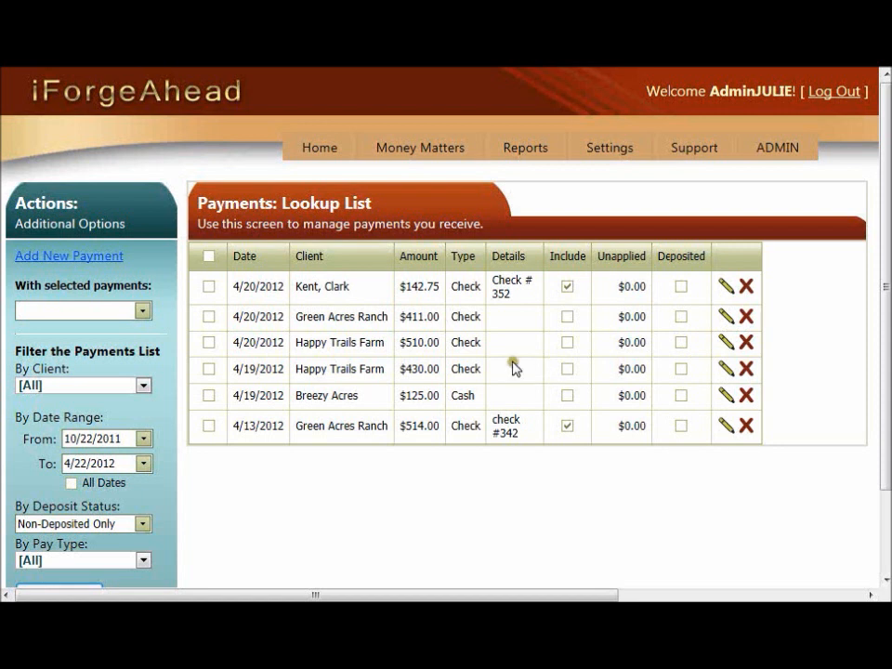
- Select all listed payments except the 4/13/2012 Green Acres Ranch payment and generate a deposit slip for them
left_click(206, 257)
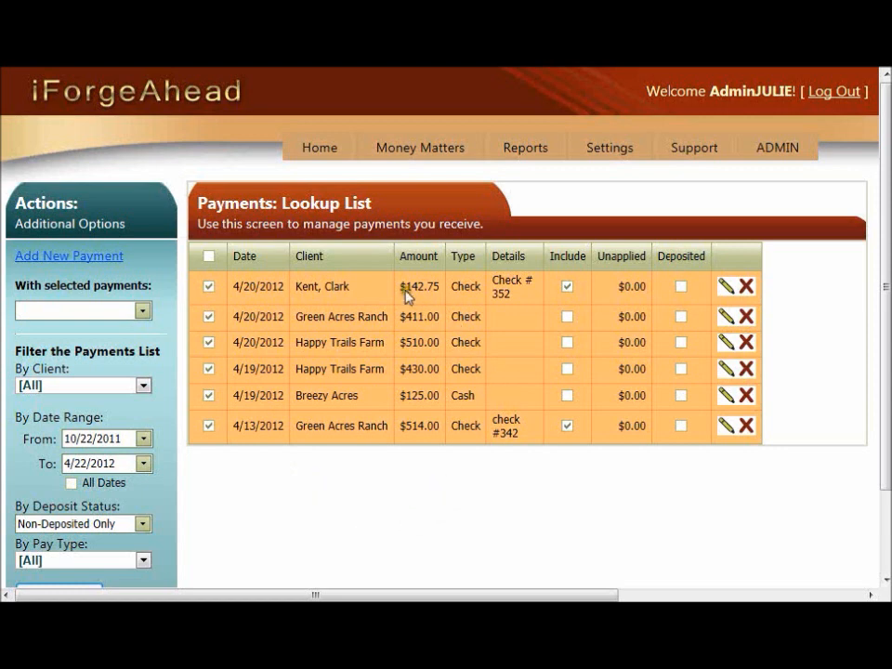
left_click(208, 427)
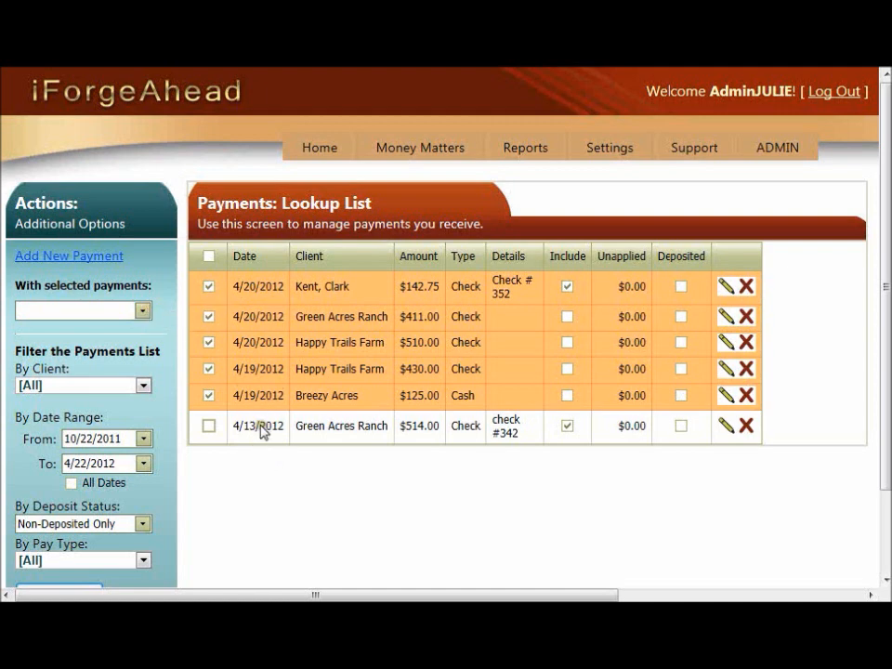
left_click(143, 312)
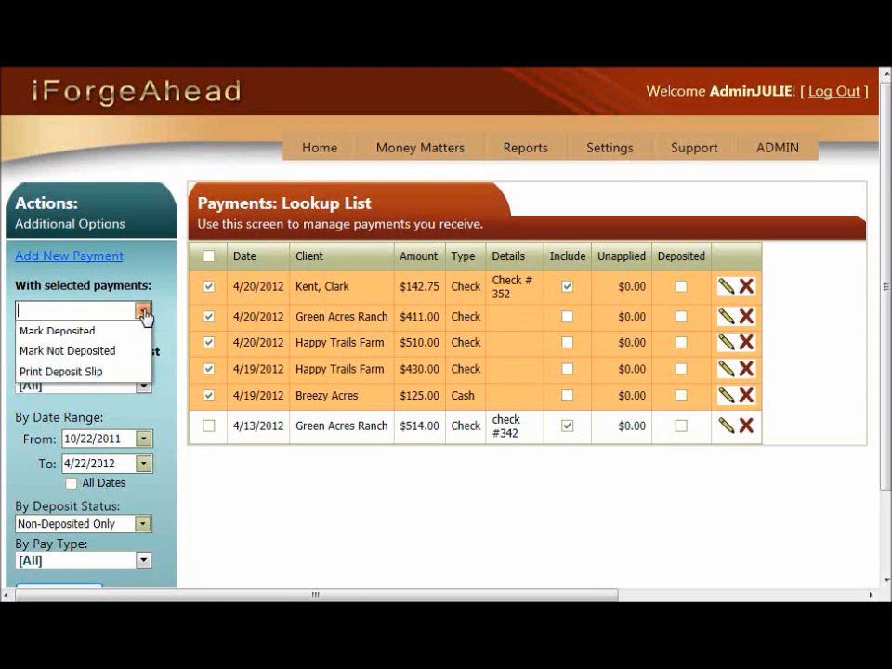
left_click(128, 372)
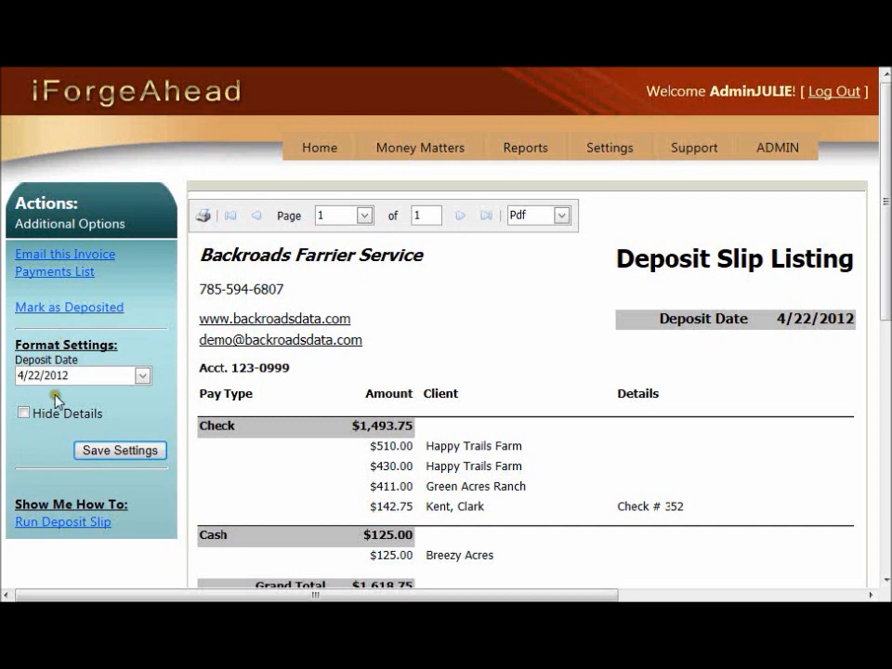
- Set the deposit date on the deposit slip to 4/23/2012 and save the settings
left_click(143, 379)
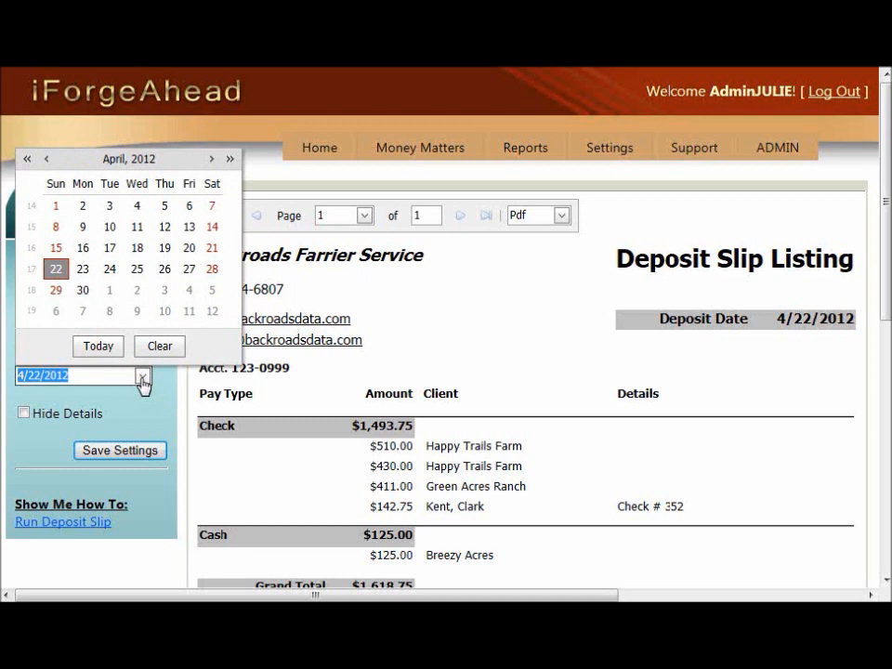
left_click(83, 269)
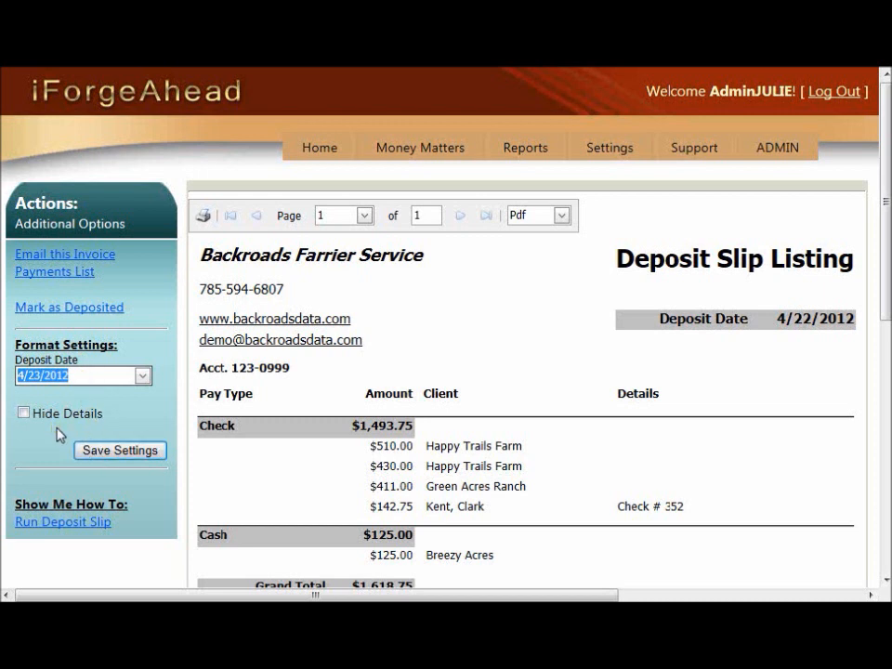
left_click(80, 451)
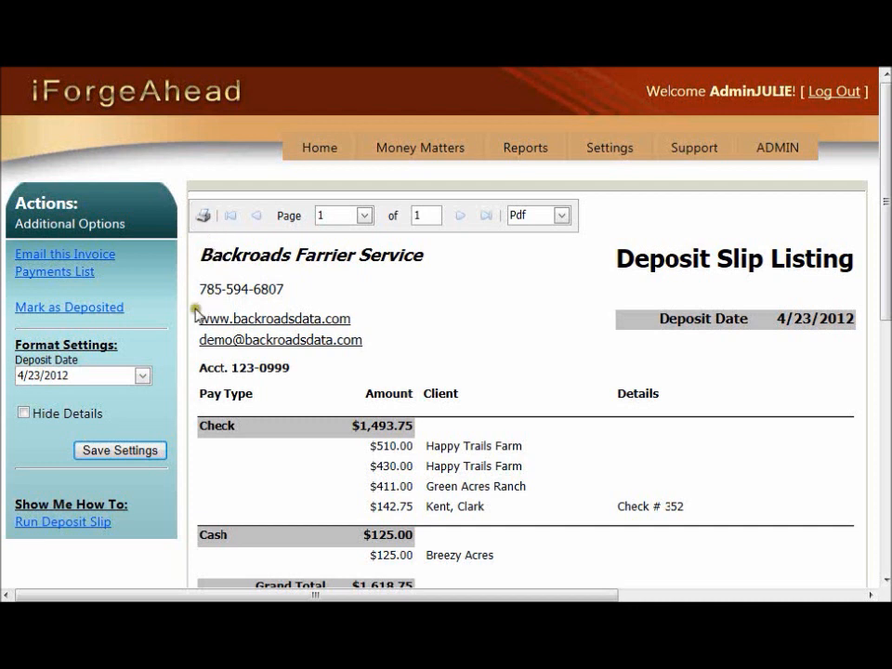
- Mark the payments included in the deposit slip as deposited and dismiss the completion message
left_click(87, 317)
left_click(87, 315)
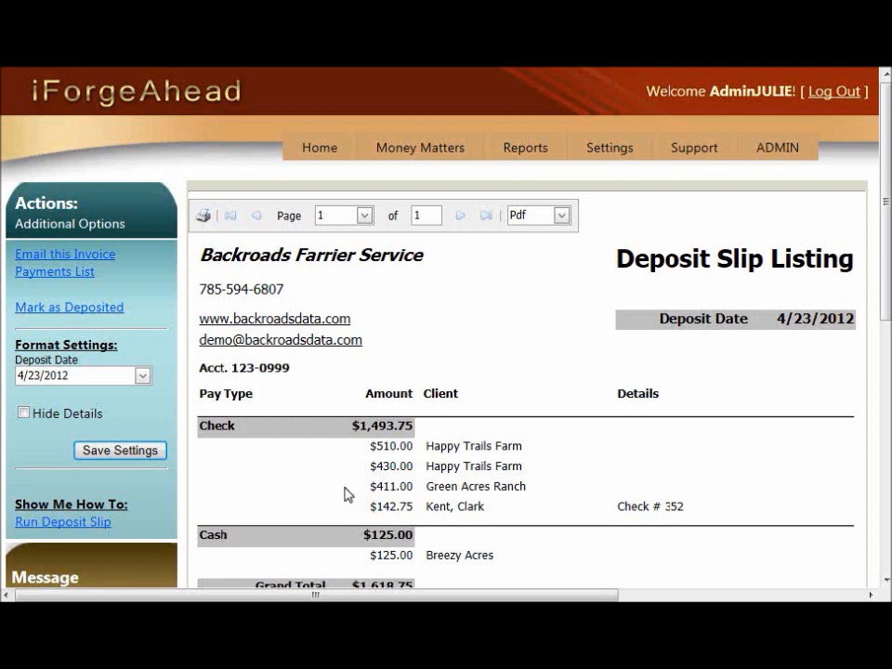
scroll(347, 494, "down", 3)
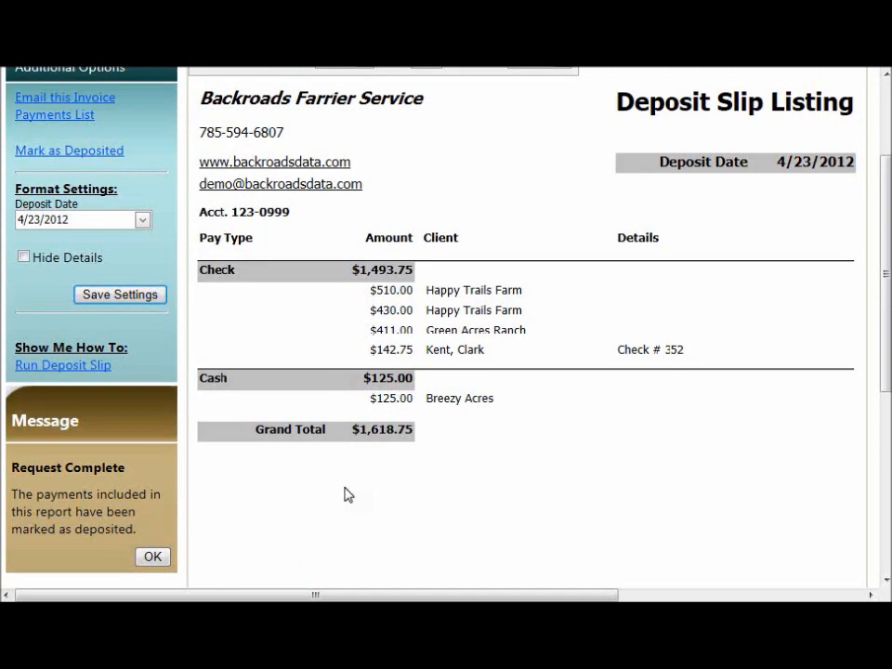
left_click(149, 557)
left_click(150, 557)
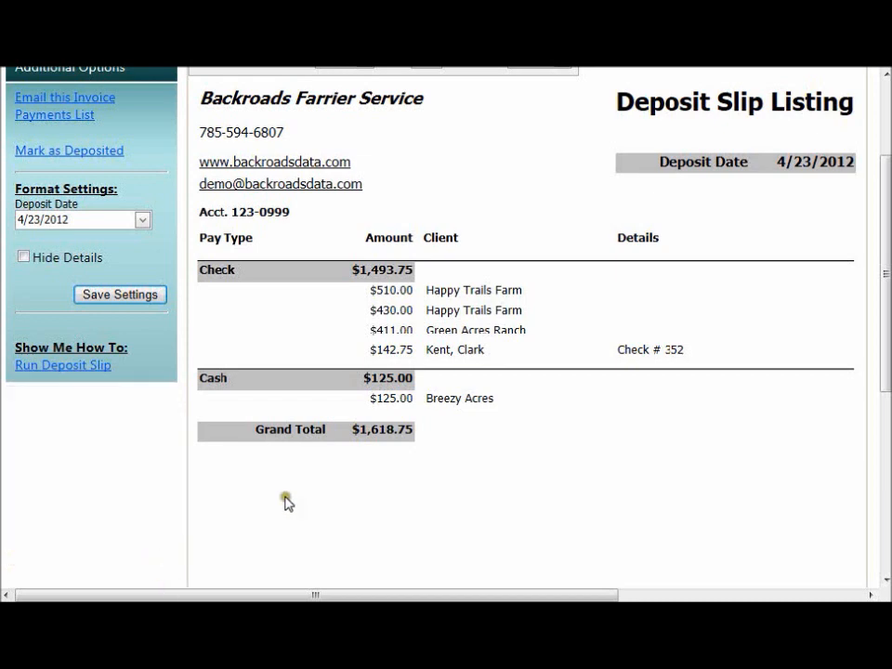
- Return from the deposit slip listing to the payments list
scroll(309, 498, "up", 3)
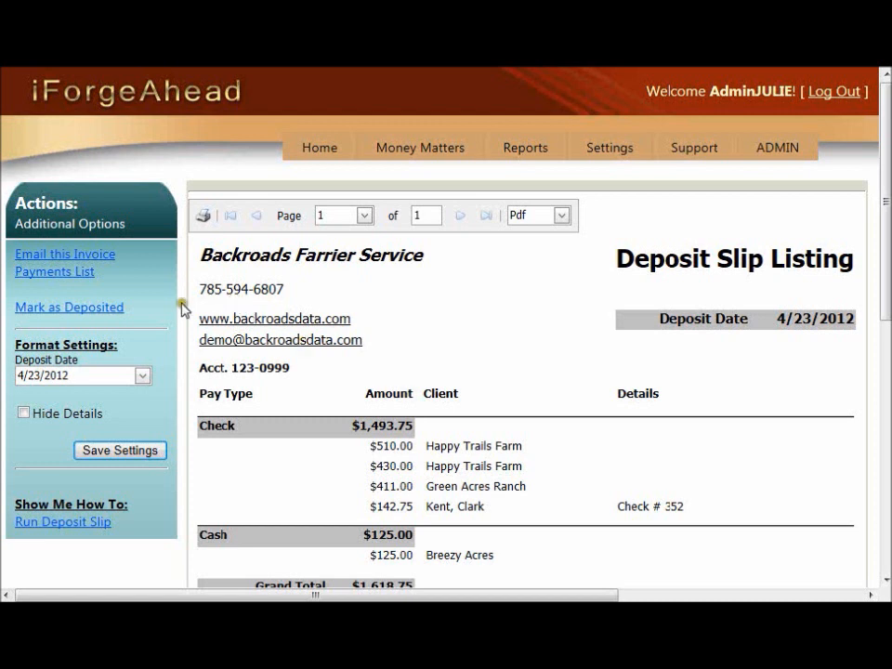
left_click(94, 318)
left_click(42, 271)
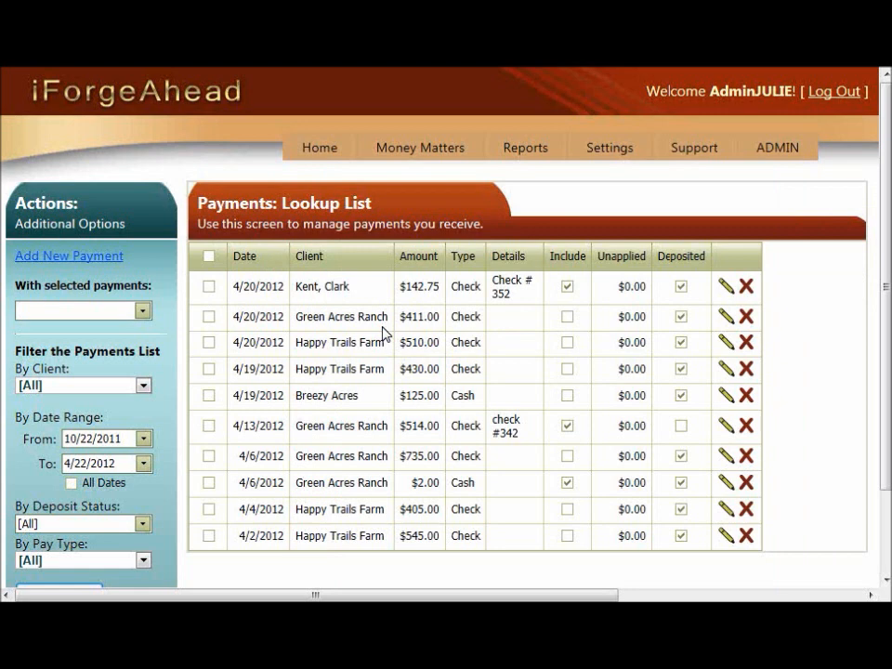
- Select the $411.00, $510.00 and $430.00 payments and view the bulk actions available for selected payments
left_click(206, 318)
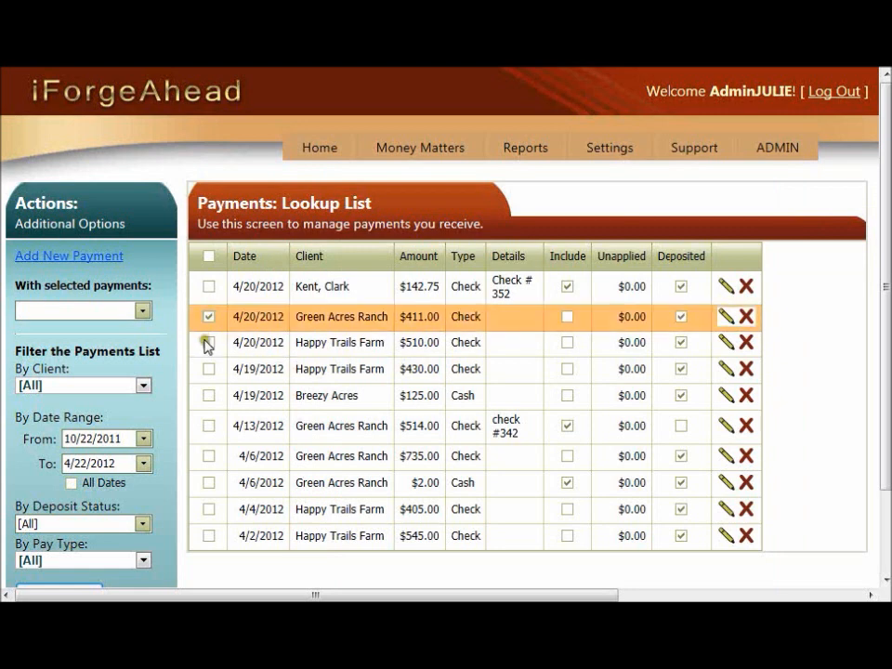
left_click(207, 344)
left_click(208, 369)
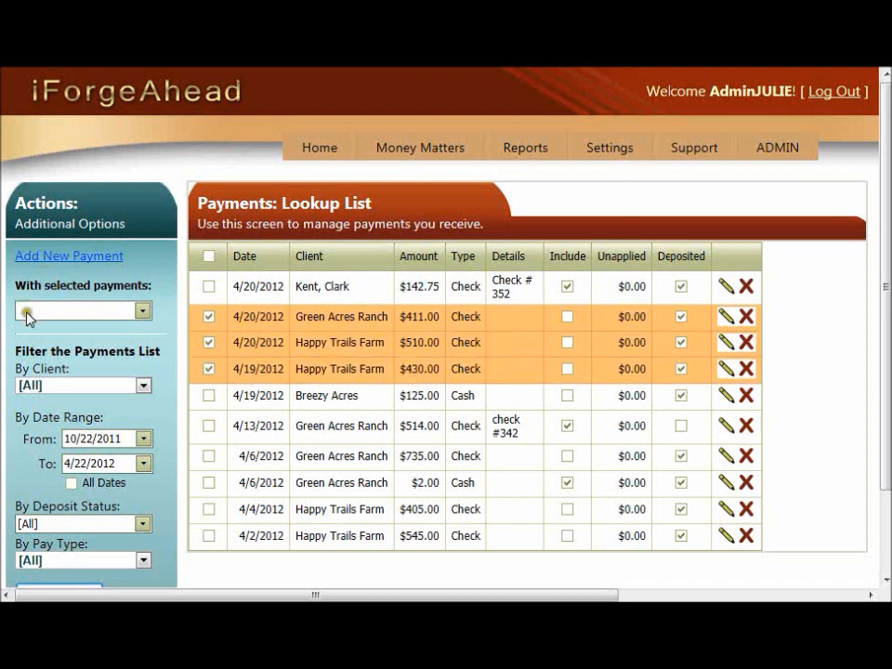
left_click(140, 313)
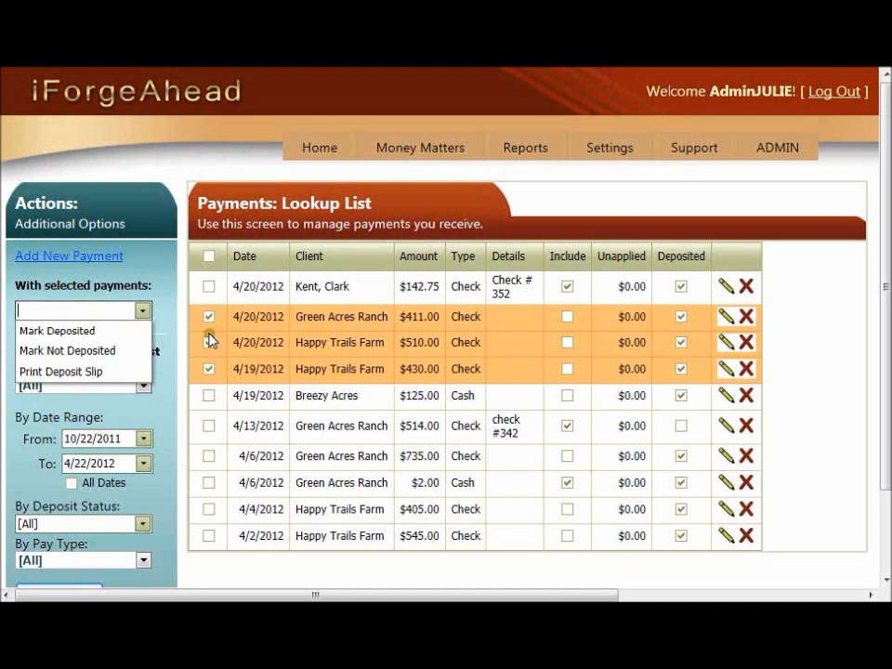
left_click(170, 311)
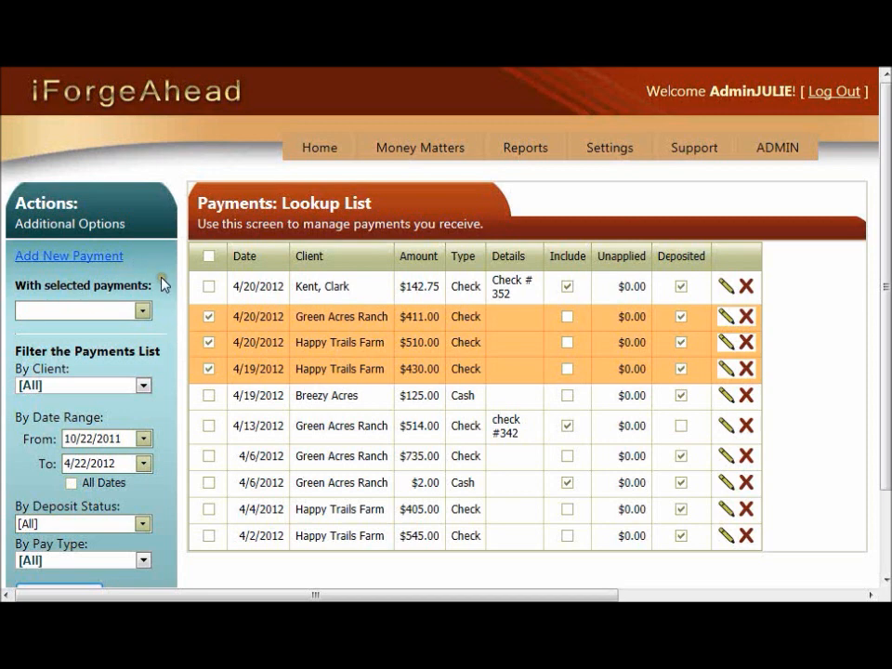
- Start a new payment and set it to be excluded from the deposit list
left_click(71, 262)
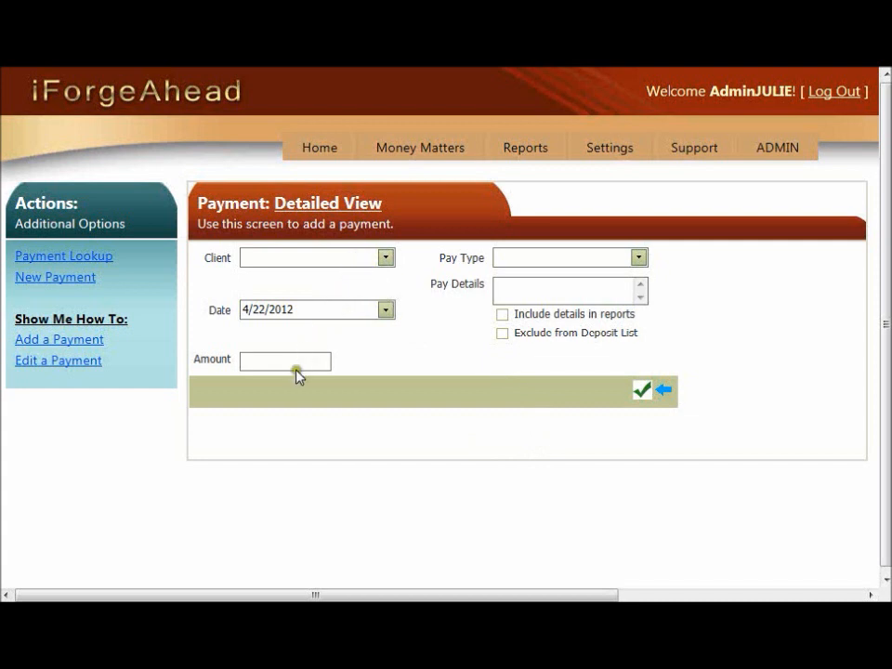
left_click(502, 333)
left_click(502, 333)
- Open the report settings for the Deposit Slip Listing
mouse_move(633, 145)
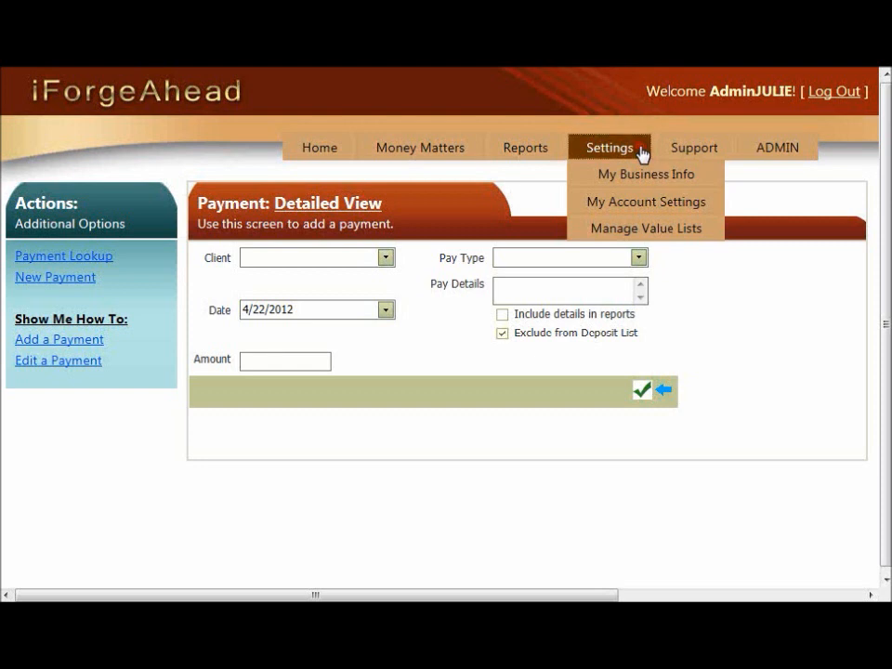
left_click(639, 149)
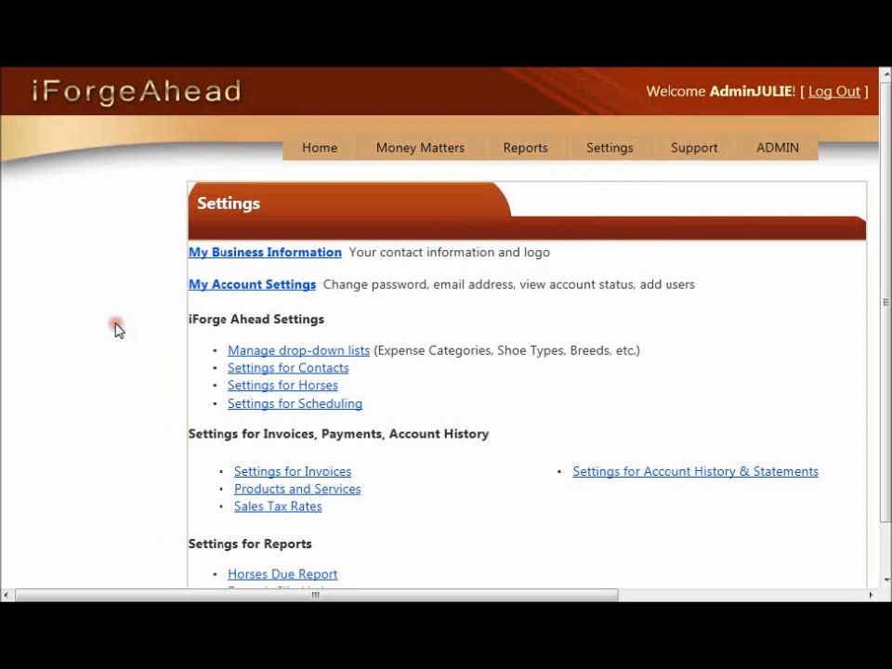
scroll(116, 330, "down", 2)
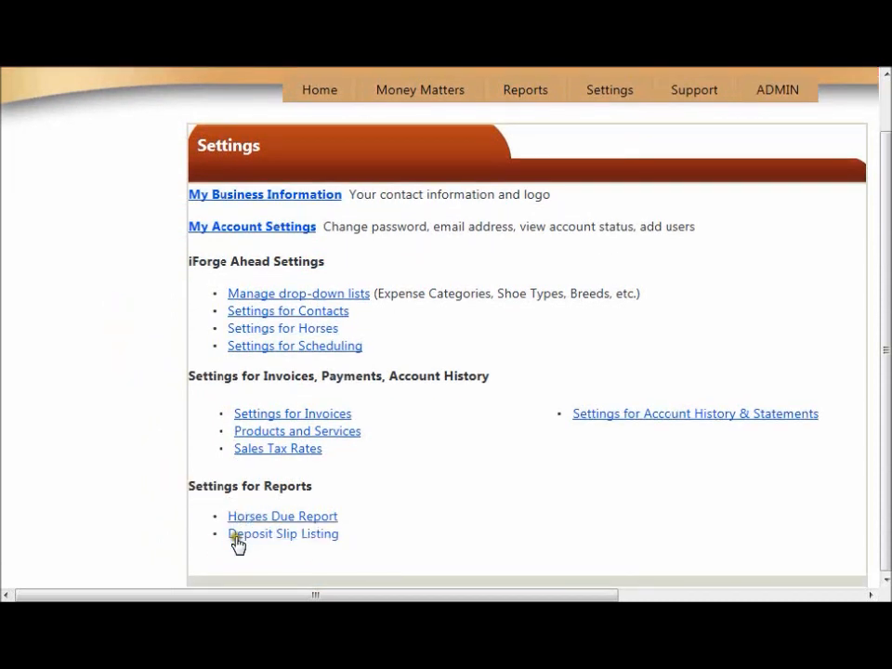
left_click(286, 539)
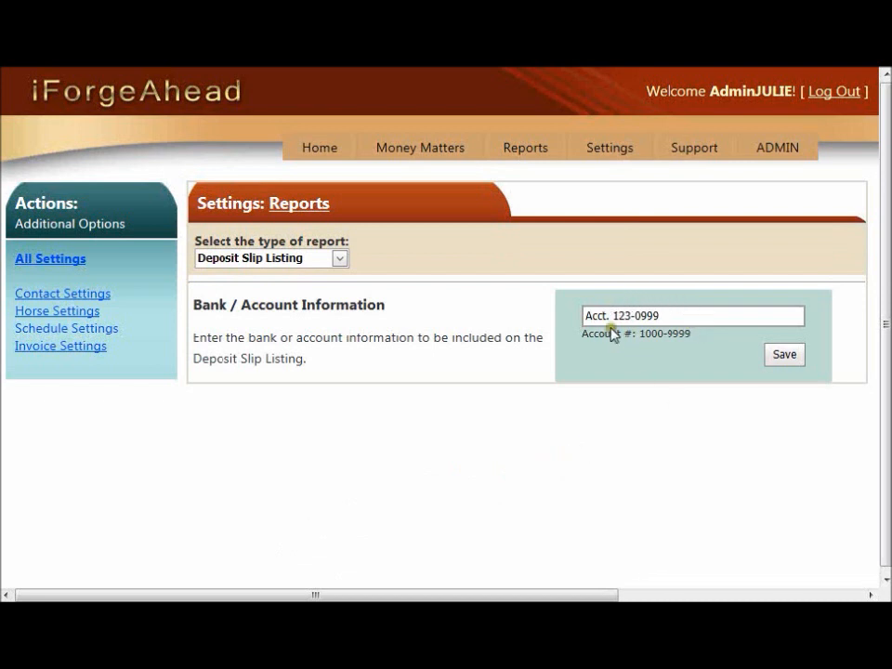
- Replace the bank/account information for the Deposit Slip Listing with the new account number and save it
left_click(670, 314)
left_click(668, 316)
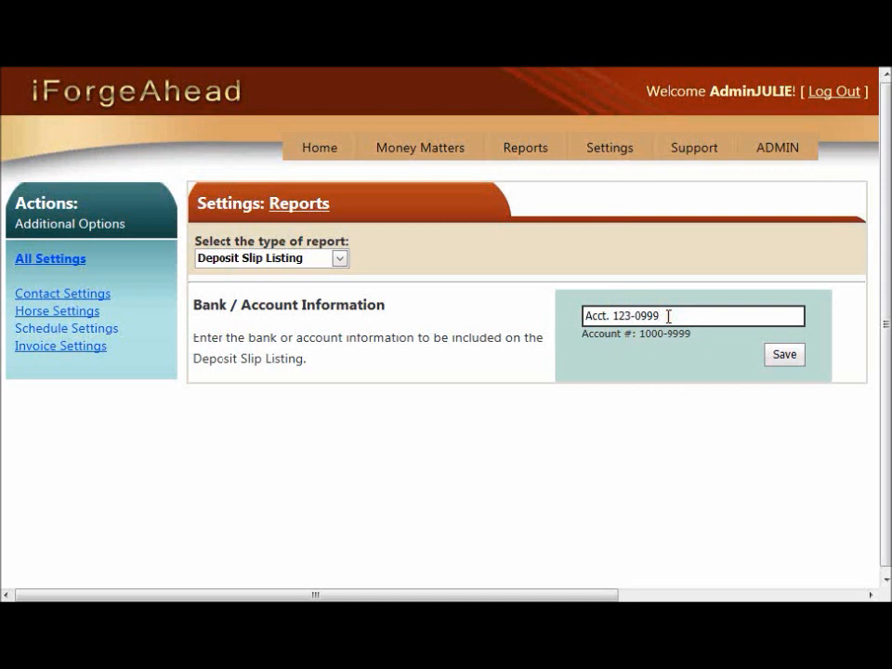
key("BackSpace")
key("BackSpace")
key("BackSpace")
key("BackSpace")
key("BackSpace")
key("BackSpace")
key("BackSpace")
key("BackSpace")
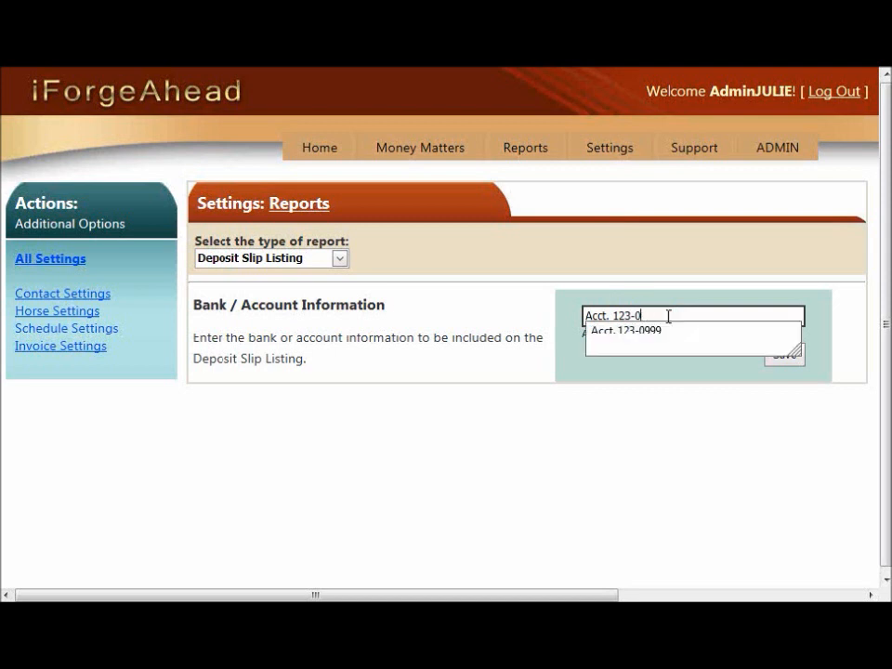
key("BackSpace")
key("BackSpace")
key("BackSpace")
key("BackSpace")
key("BackSpace")
key("BackSpace")
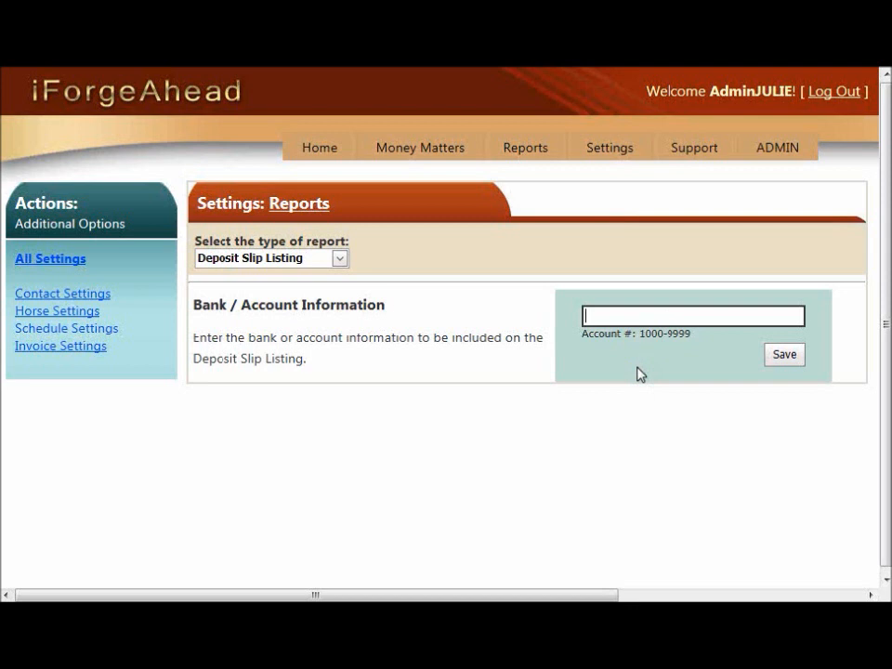
type("Ac")
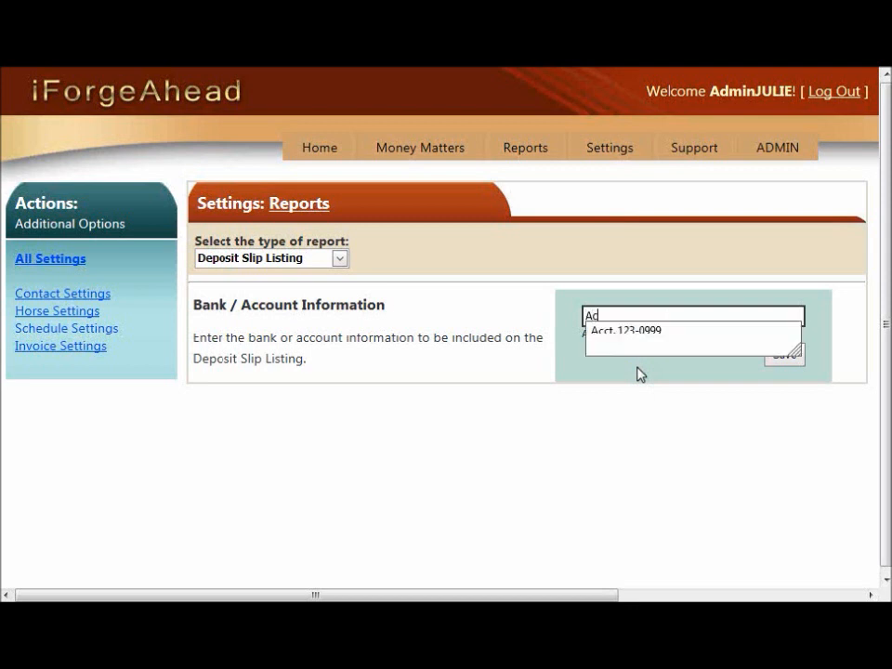
type("ct:")
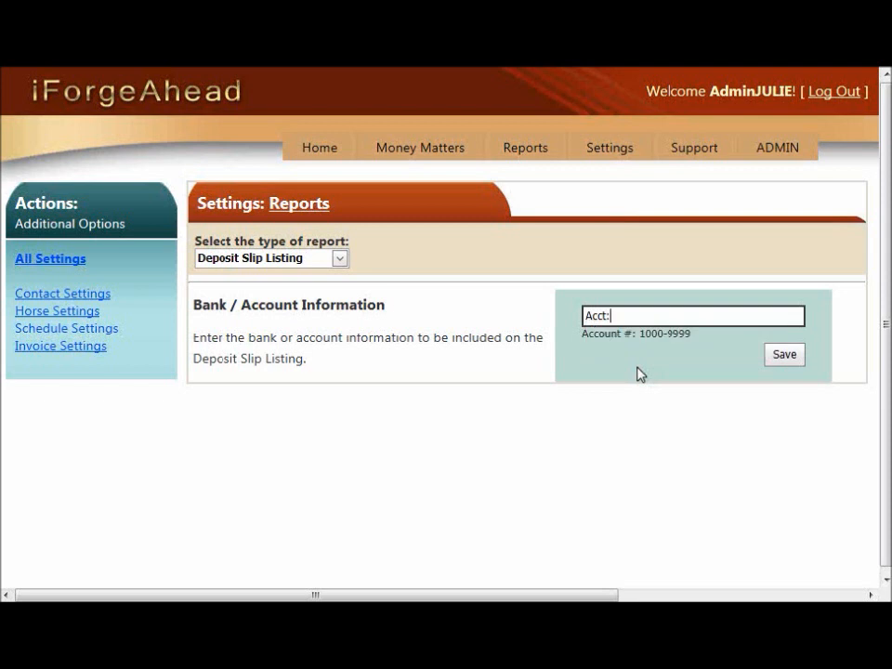
type(" 000-1234")
left_click(798, 362)
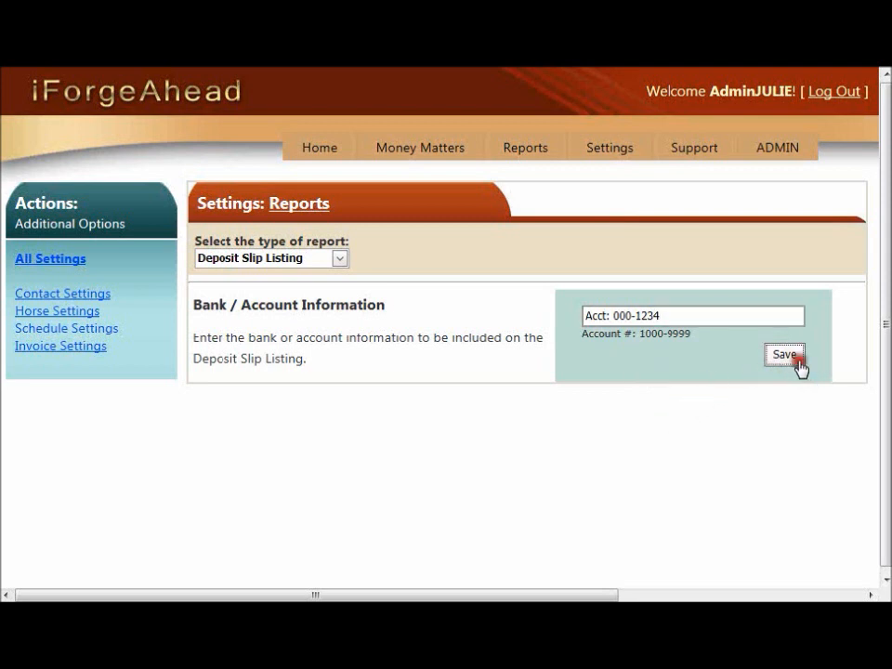